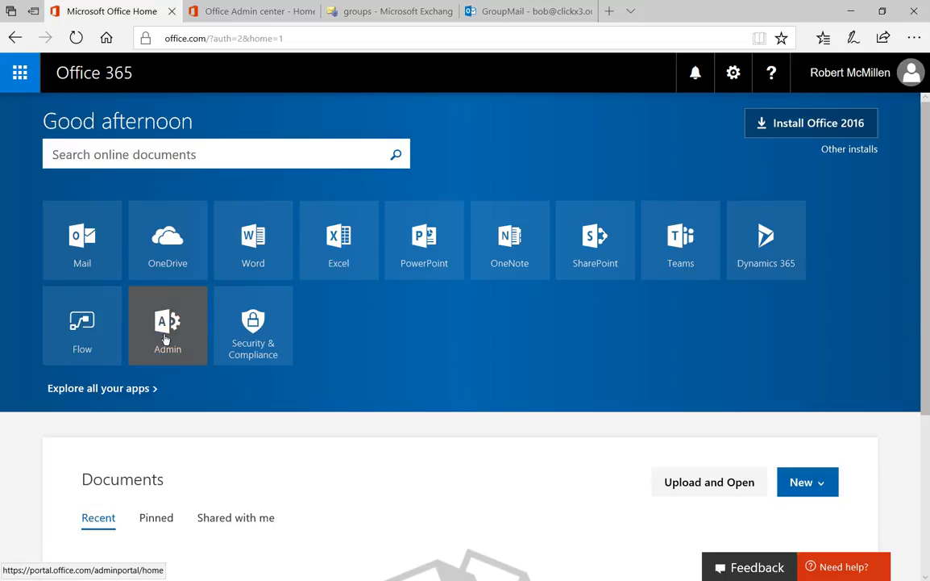
Switch to the Office Admin center tab to show its home page
click(251, 13)
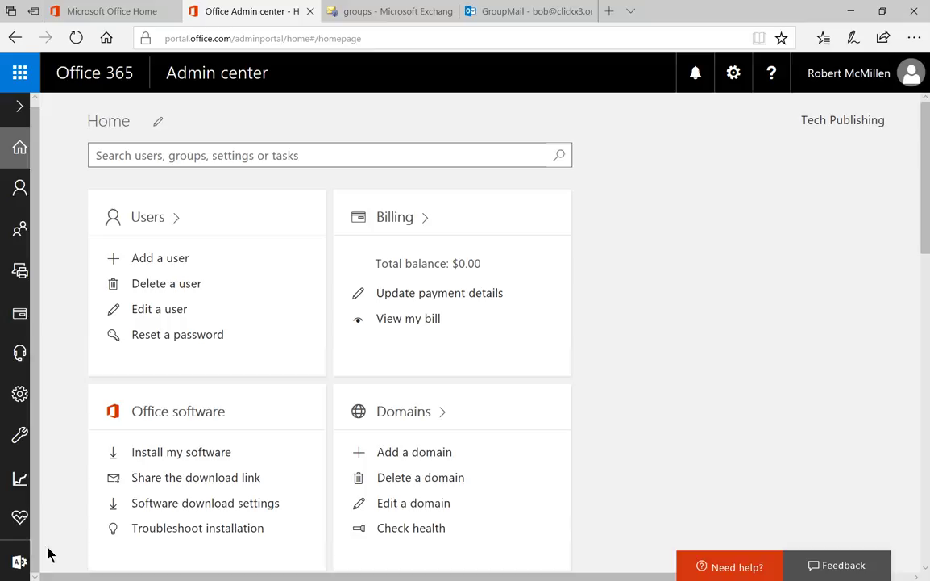
Open Exchange from the Admin centers list, landing on the recipient groups page
mouse_move(10, 563)
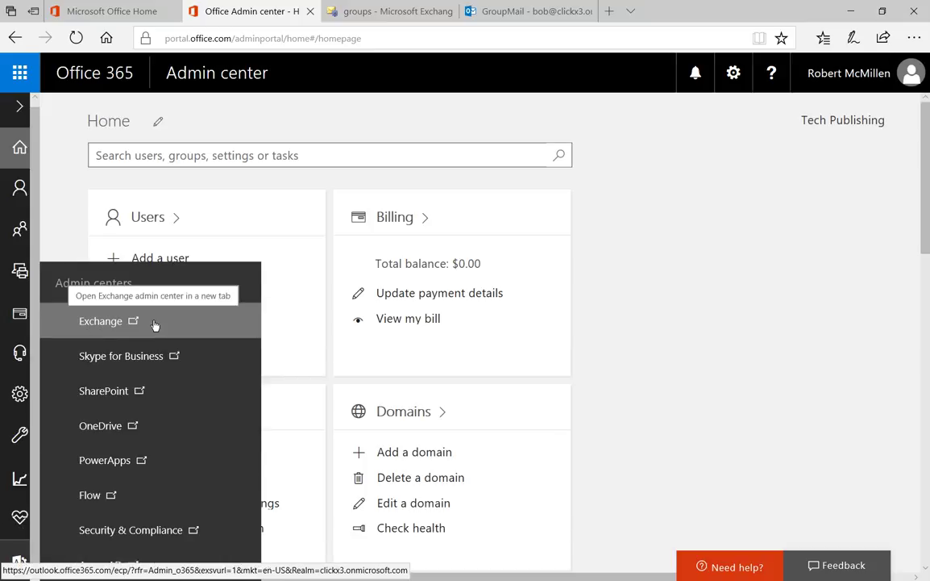
click(190, 325)
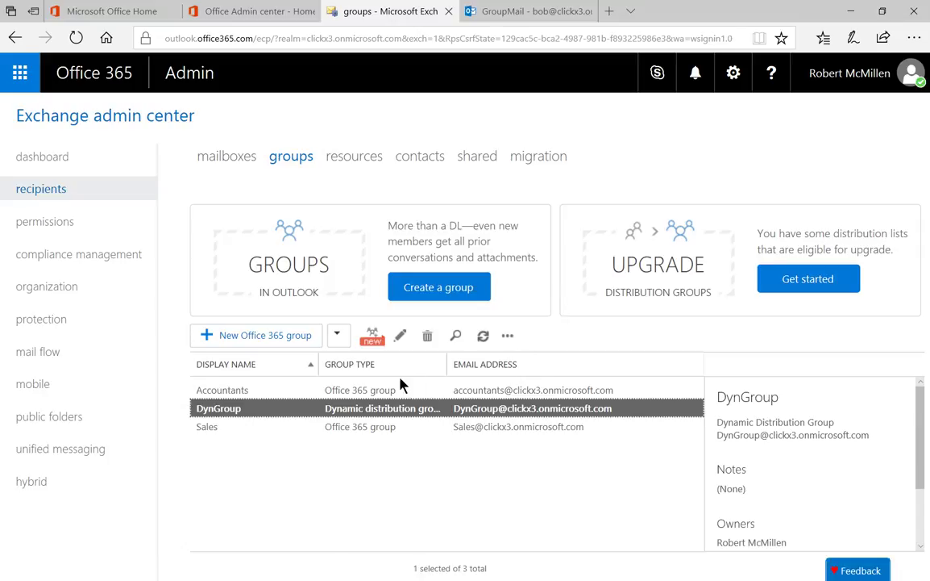
Start a new distribution group and maximize its creation form window
click(340, 337)
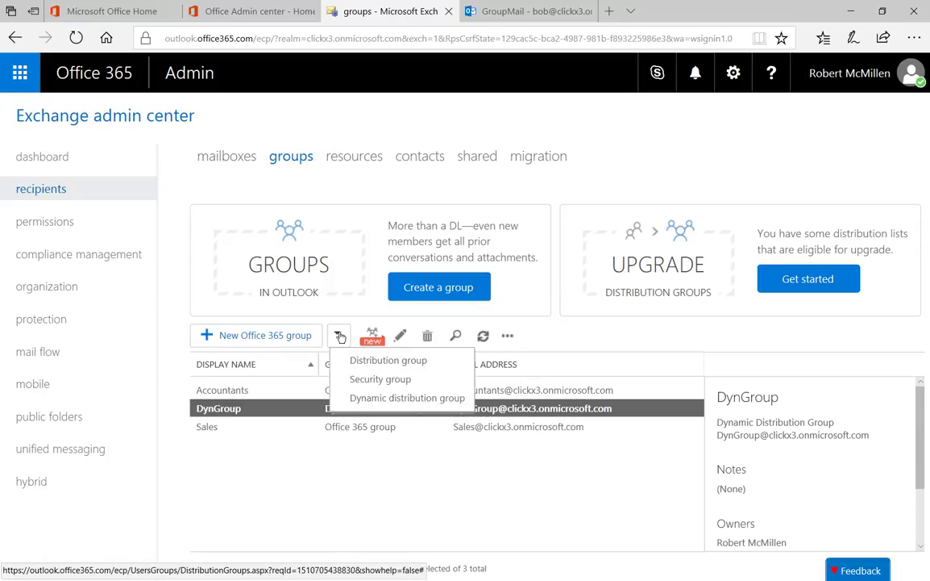
click(373, 364)
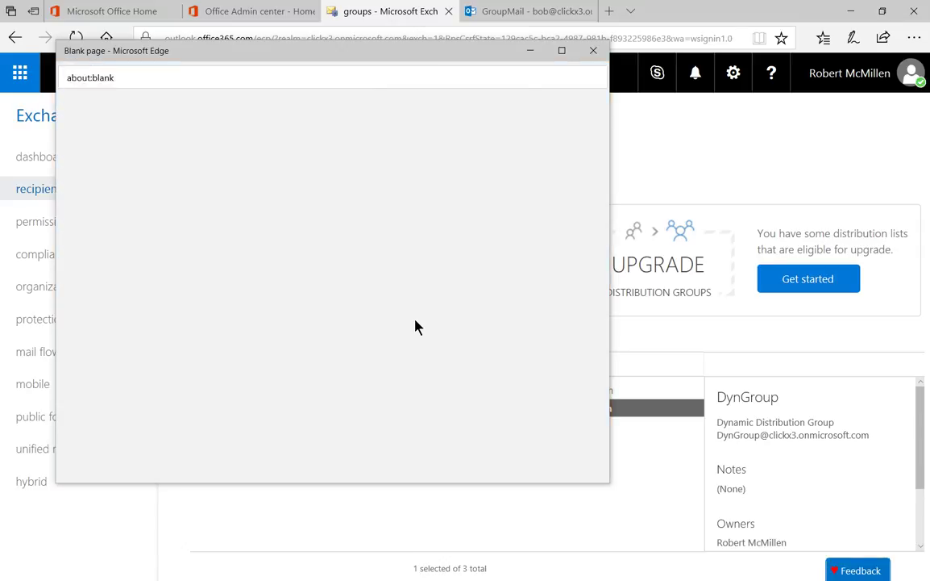
click(562, 52)
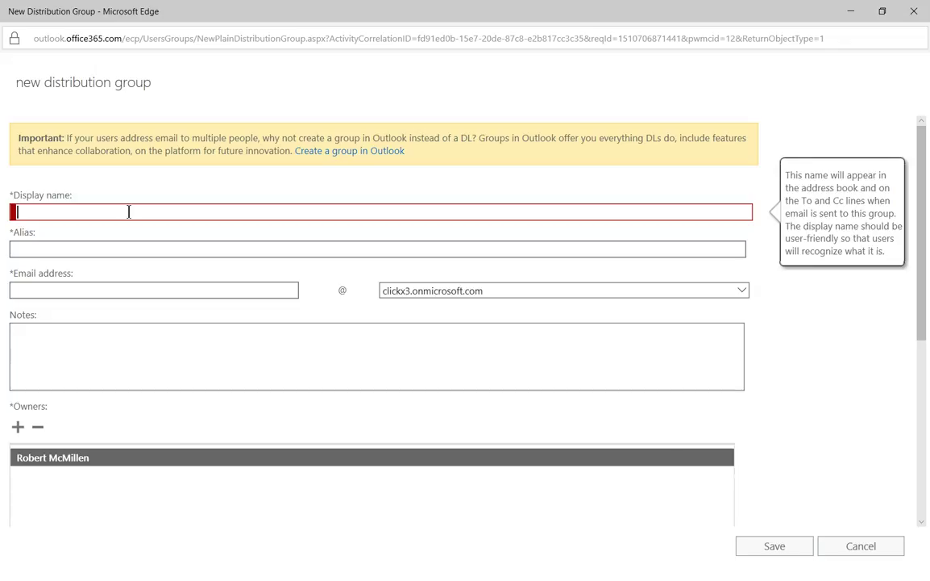
text(All Staff)
click(104, 249)
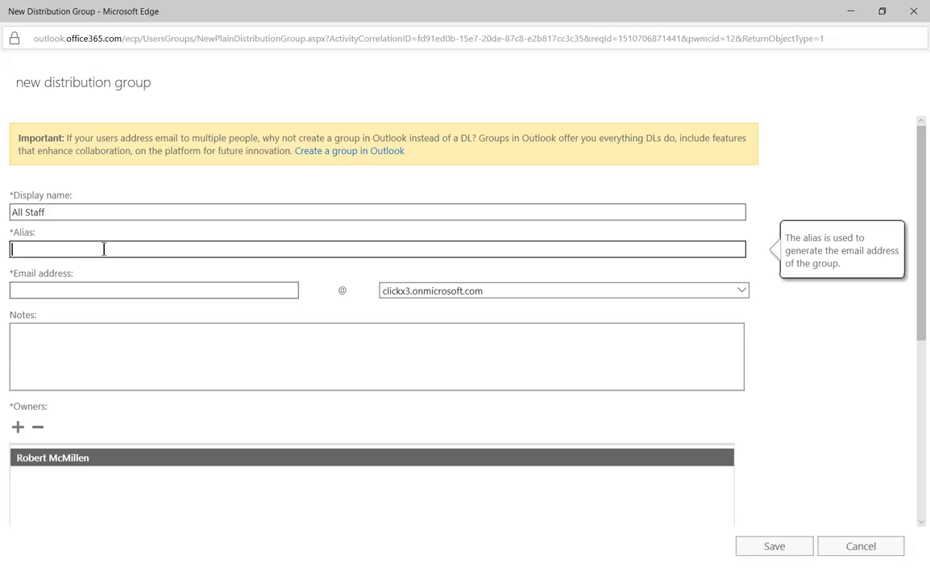
text(AllStaff)
double_click(26, 247)
key(ctrl+c)
click(116, 290)
key(ctrl+v)
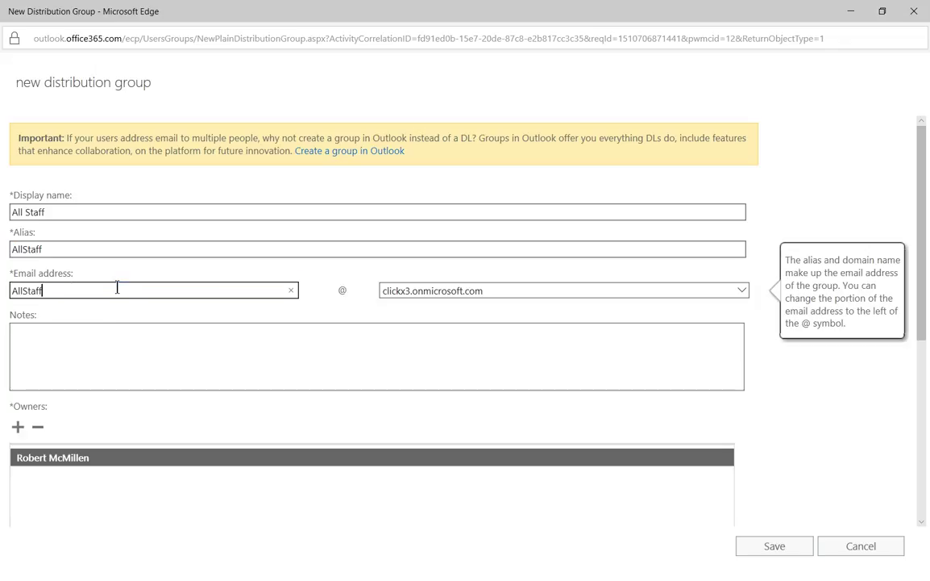
key(ctrl+v)
key(BackSpace)
key(BackSpace)
key(BackSpace)
key(BackSpace)
key(BackSpace)
key(BackSpace)
key(BackSpace)
key(BackSpace)
click(153, 367)
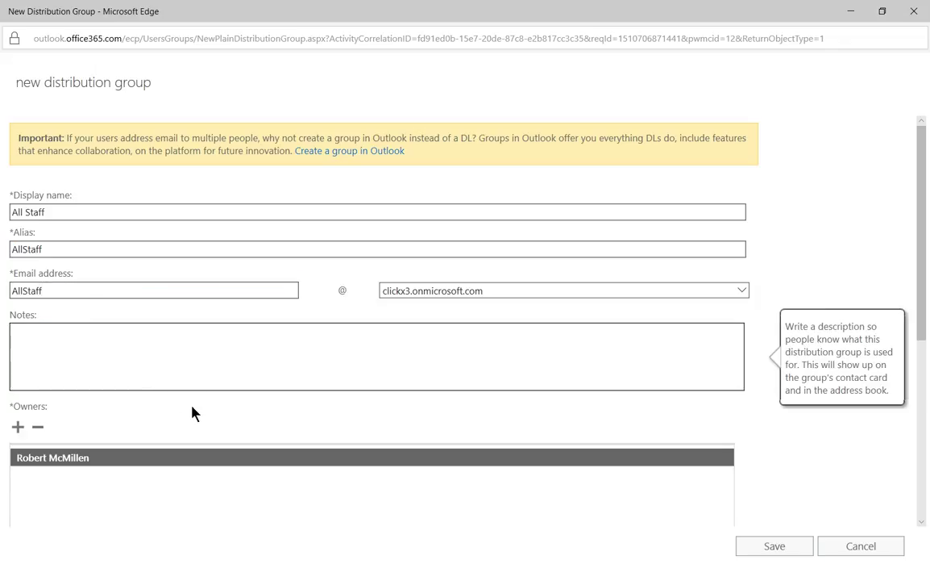
scroll(262, 368, down, 2)
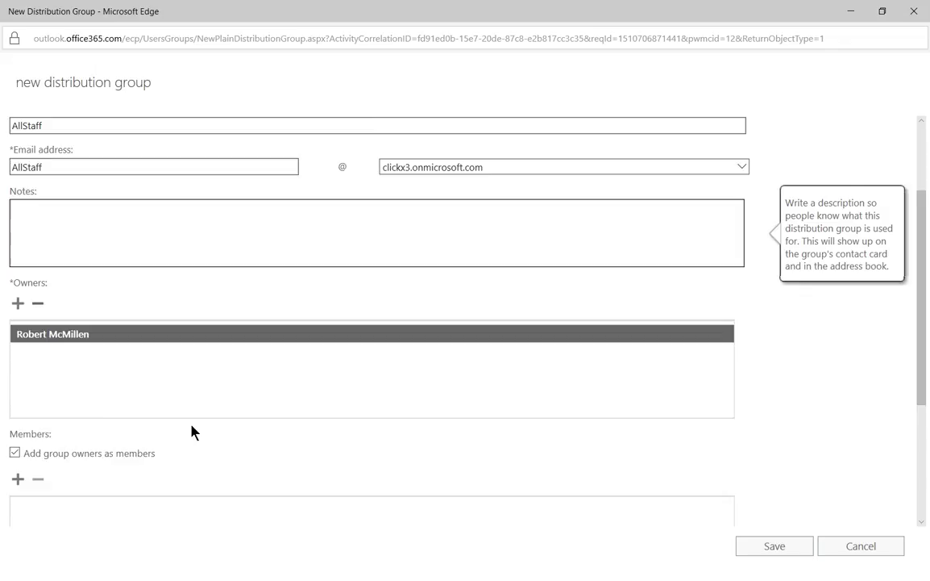
scroll(191, 432, down, 3)
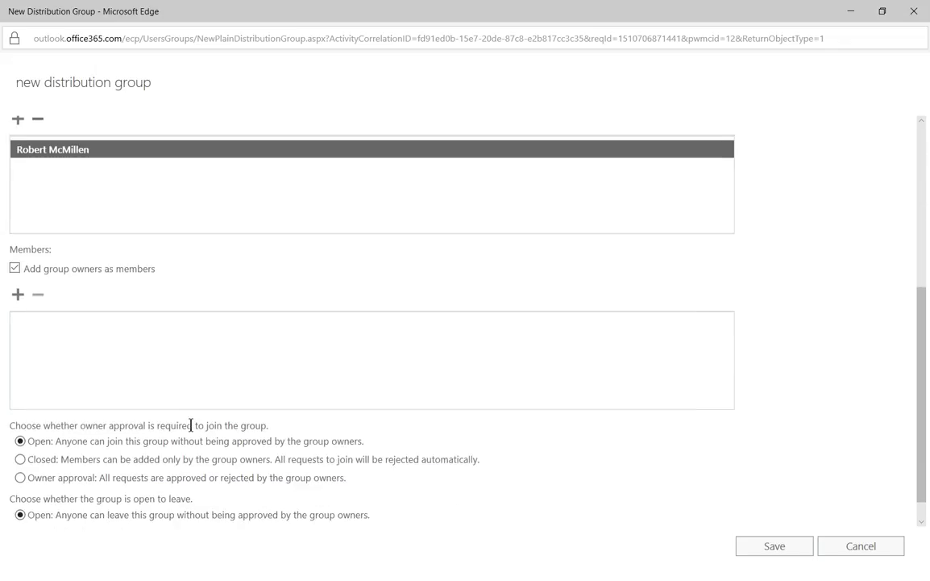
Add two directory users, one of them the owner, to the group's Members list
click(16, 295)
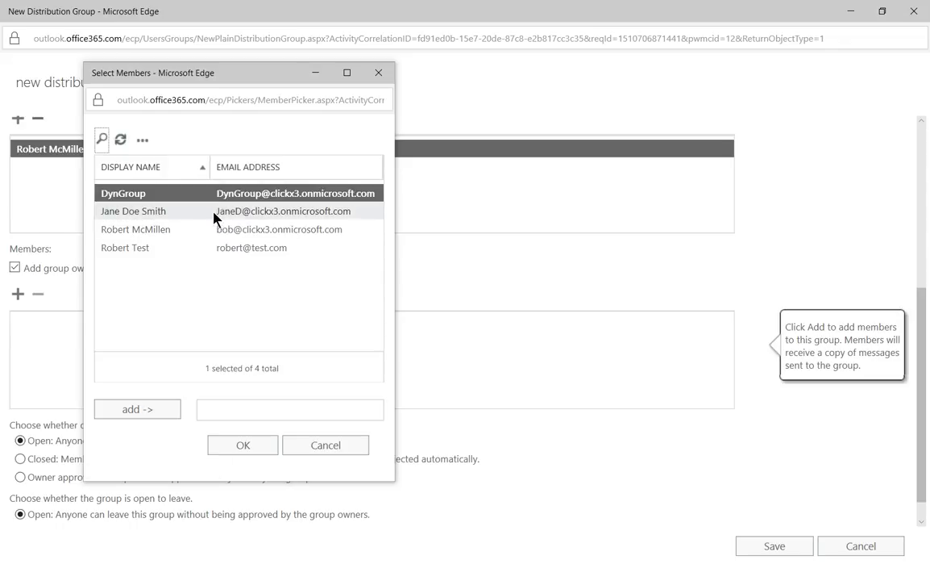
click(193, 213)
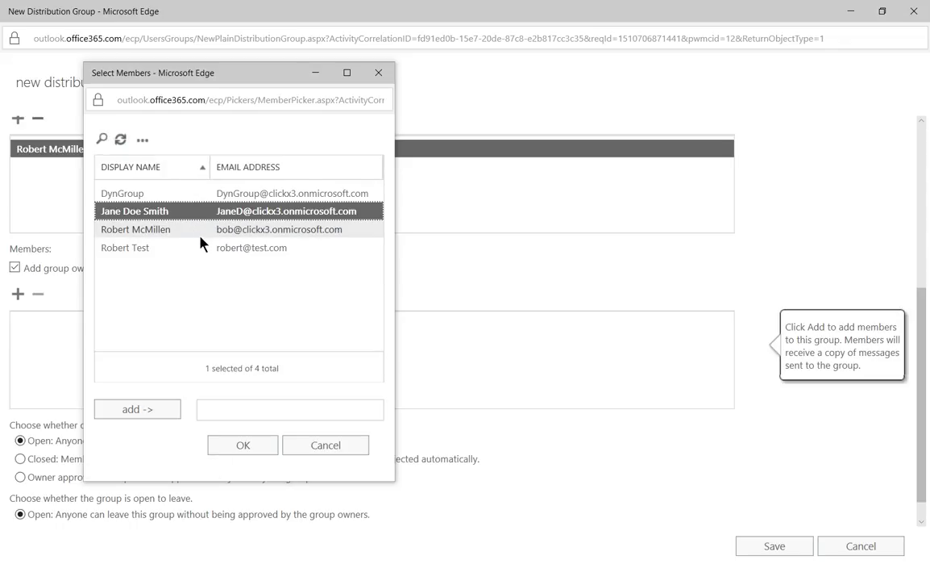
ctrl+click(201, 231)
click(241, 444)
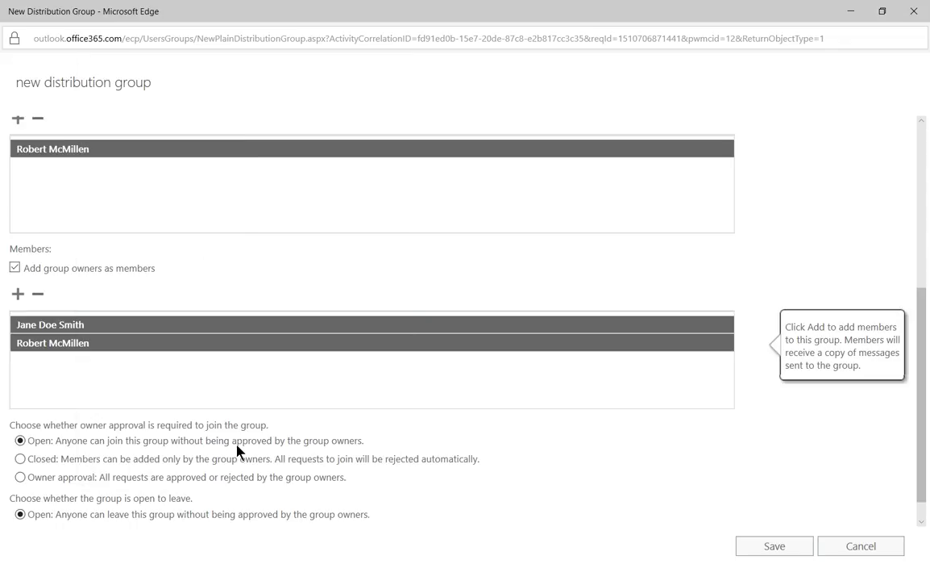
scroll(396, 404, down, 1)
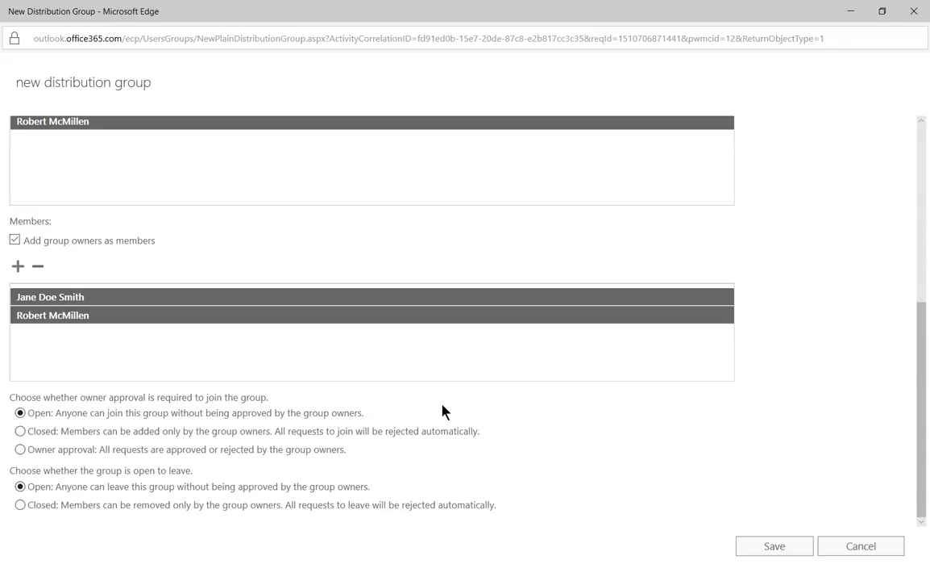
Keep both join and leave policies on Open and save the All Staff group
click(20, 431)
click(20, 449)
click(20, 505)
click(20, 486)
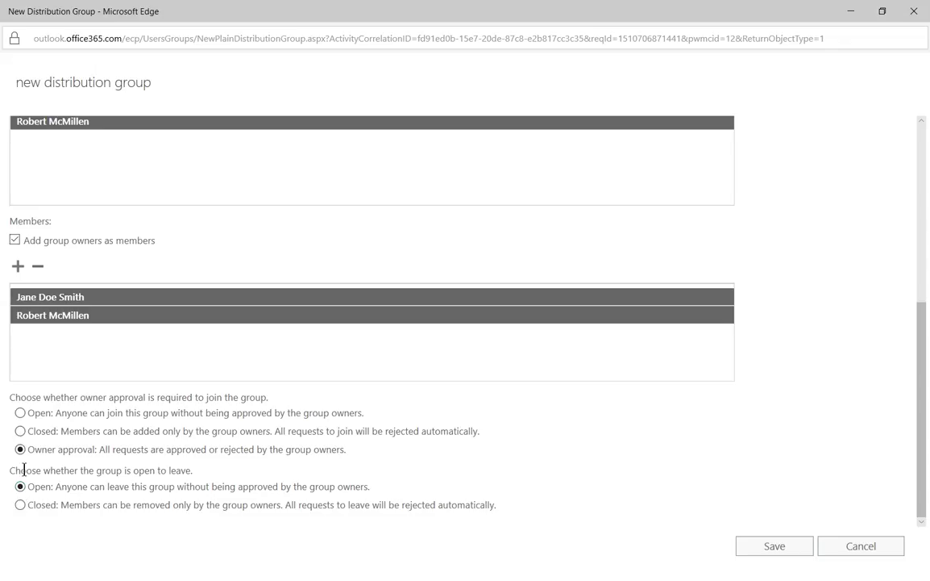
click(20, 412)
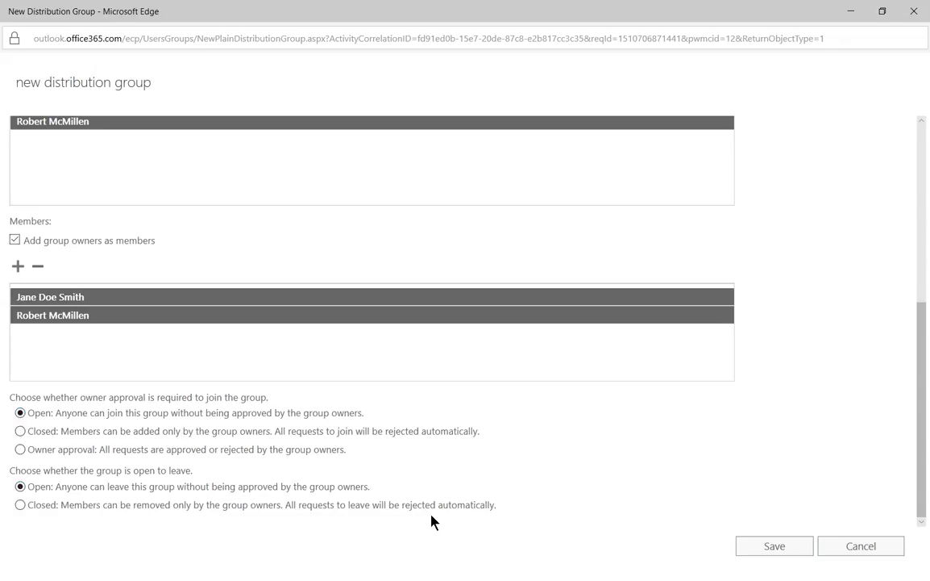
click(776, 546)
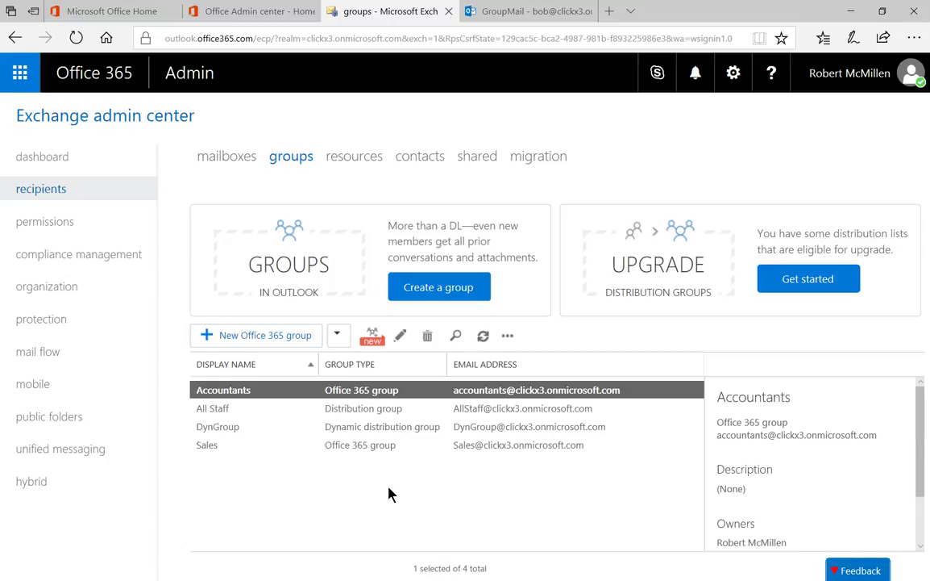
Select the All Staff group in the recipients groups list
click(386, 411)
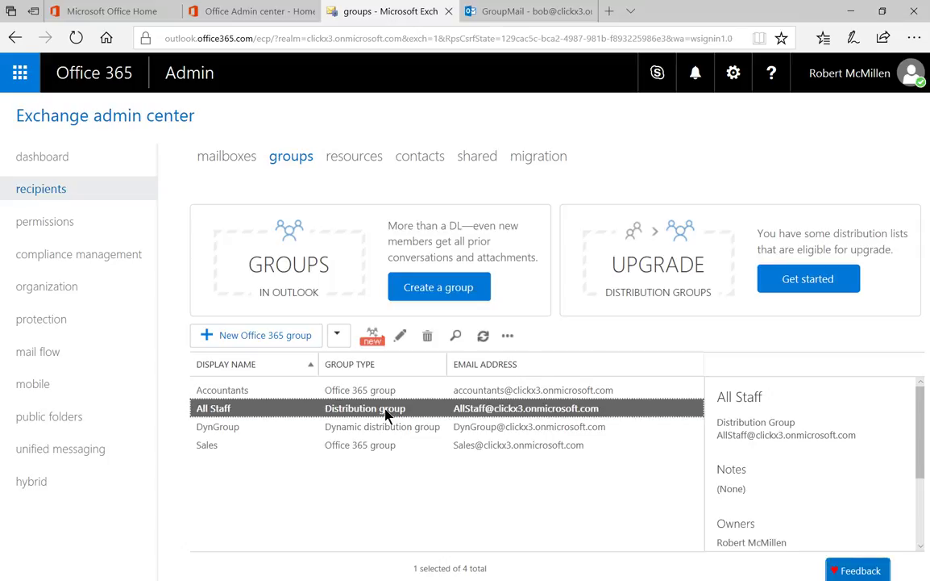
Open All Staff's properties full screen and review ownership, membership, approval and delivery settings
double_click(385, 411)
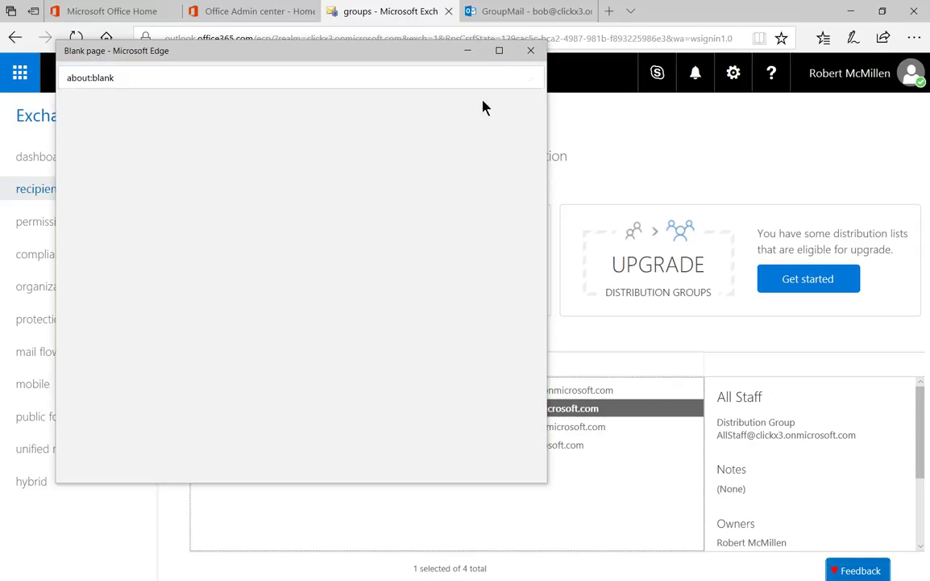
click(499, 46)
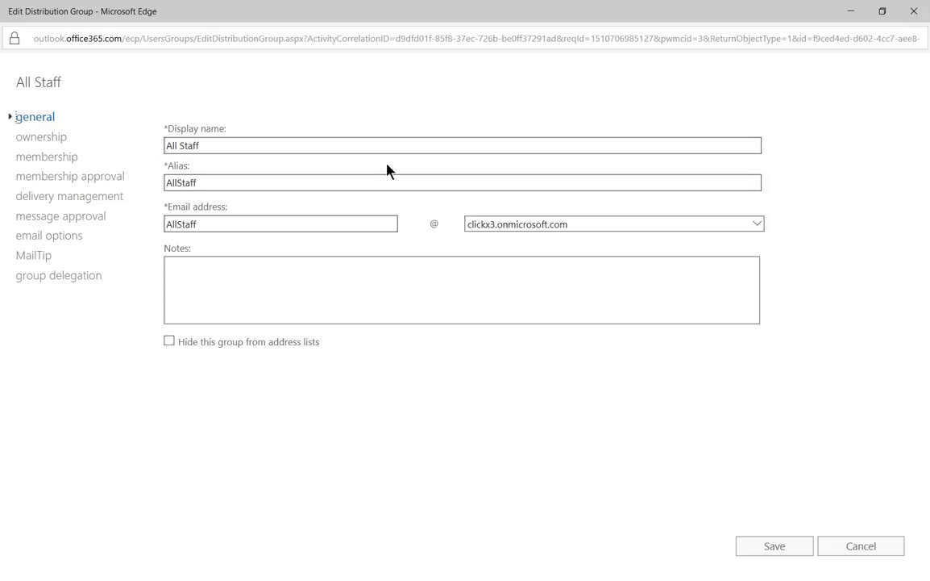
click(42, 138)
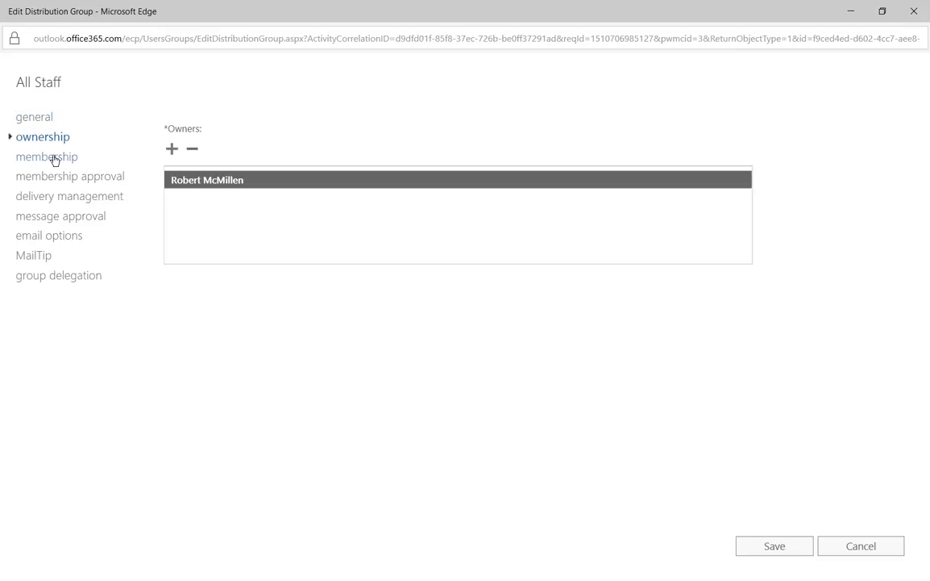
click(54, 158)
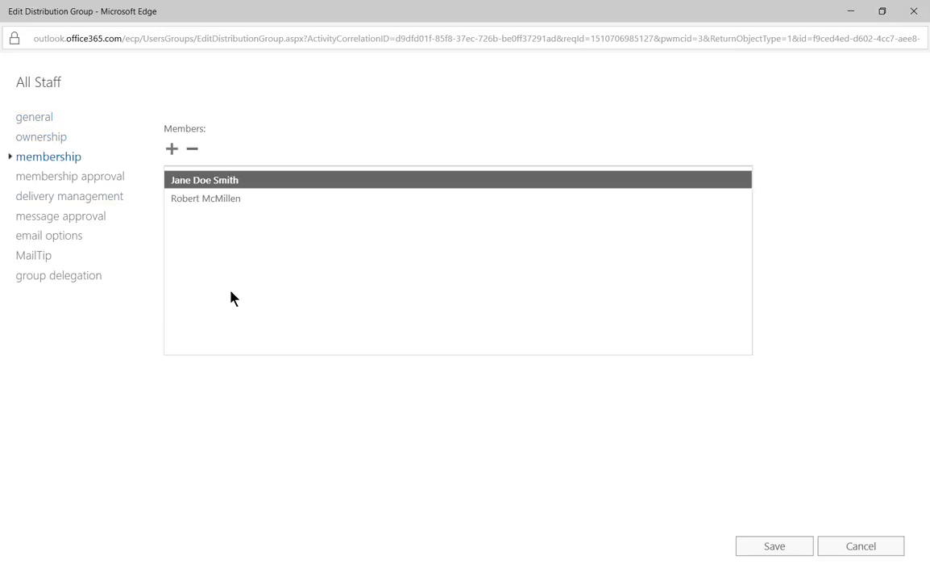
click(84, 181)
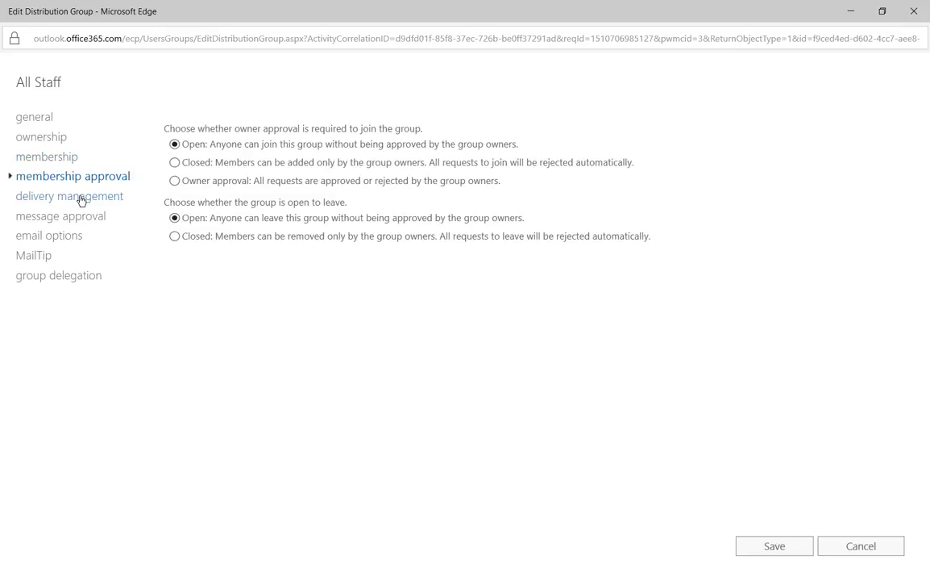
click(82, 199)
click(75, 219)
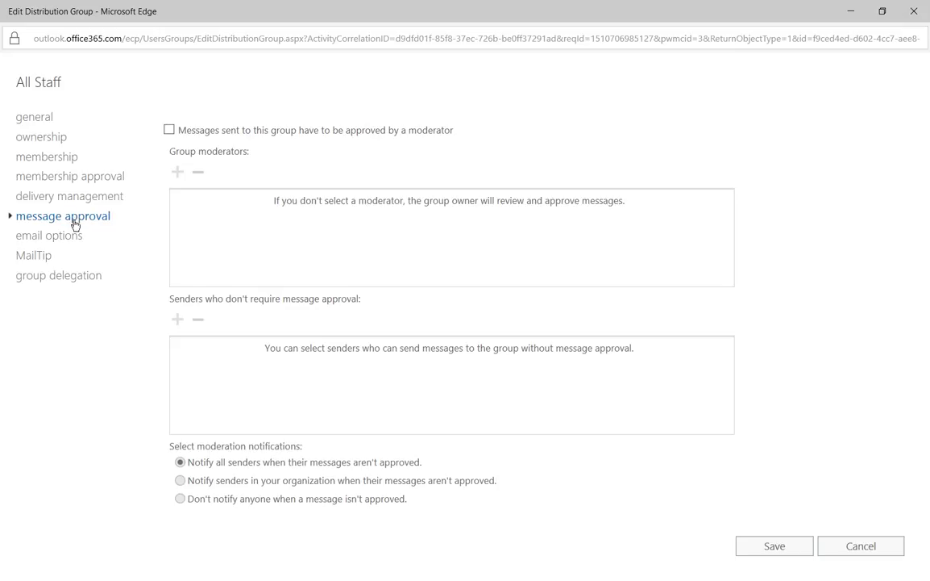
Check the email addresses, MailTip and group delegation pages, then save the settings
click(65, 236)
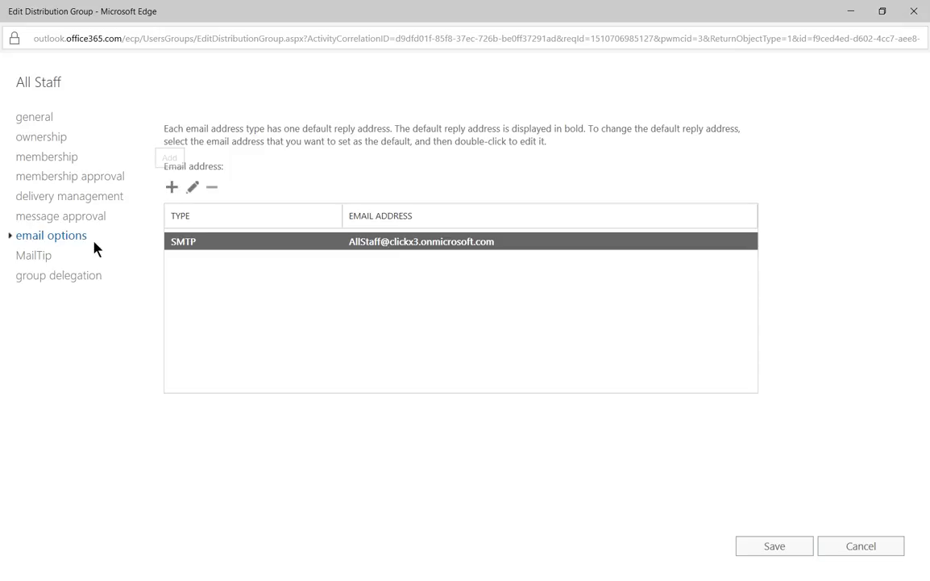
click(34, 257)
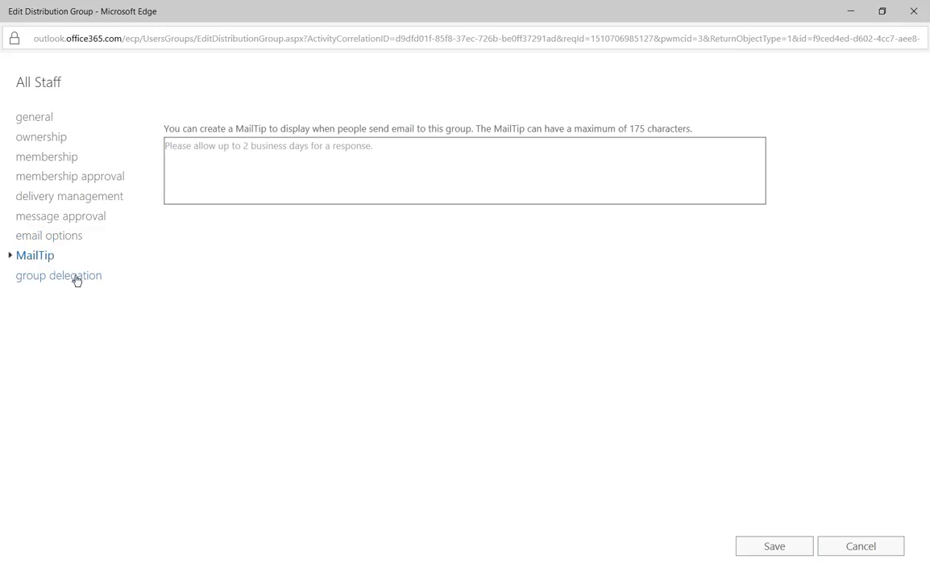
click(75, 278)
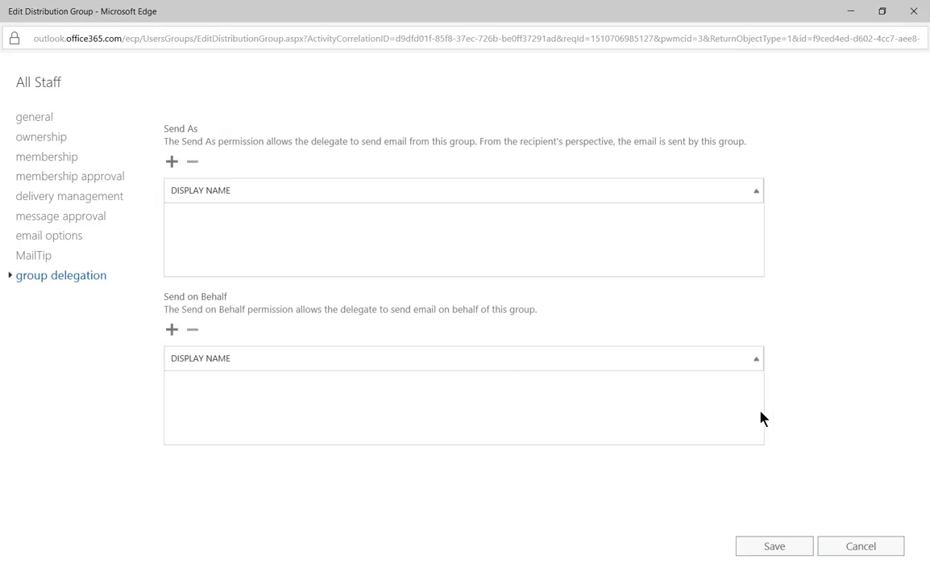
click(783, 549)
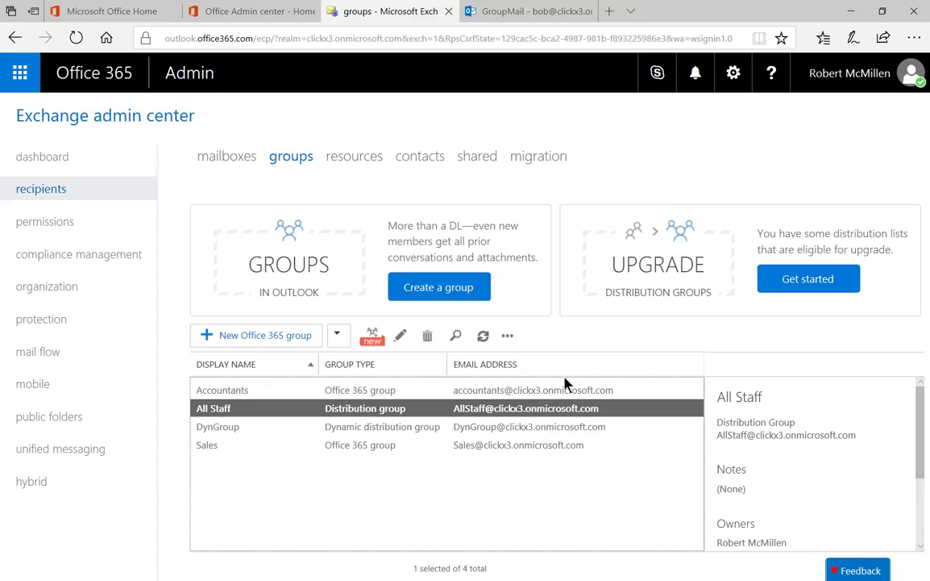
click(449, 489)
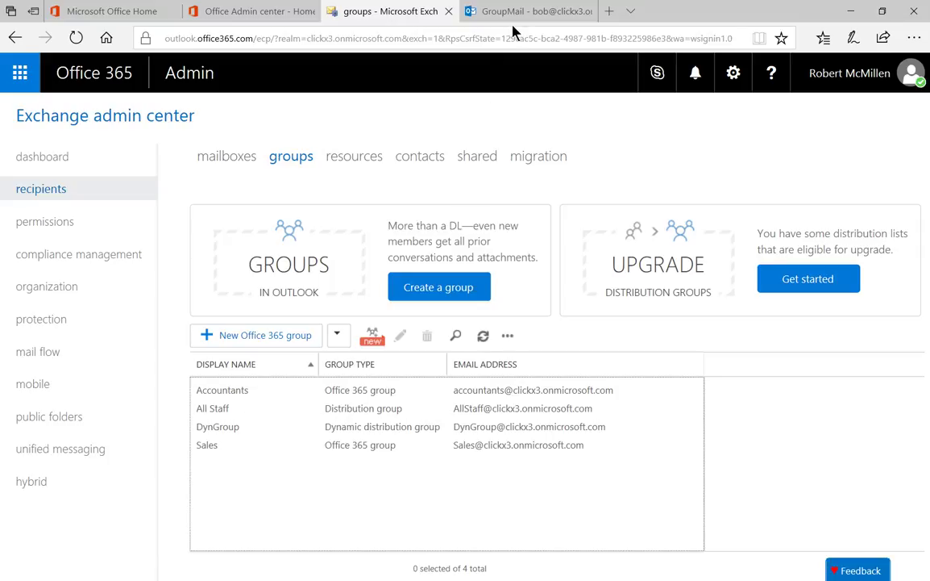
mouse_move(520, 20)
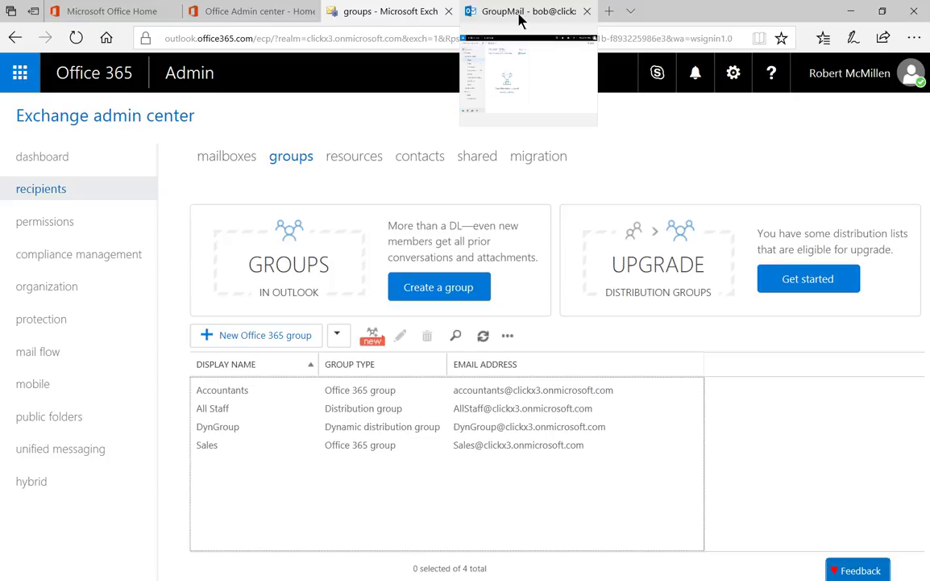
From the GroupMail inbox, send a message with subject 'Test' to the All Staff group
click(520, 14)
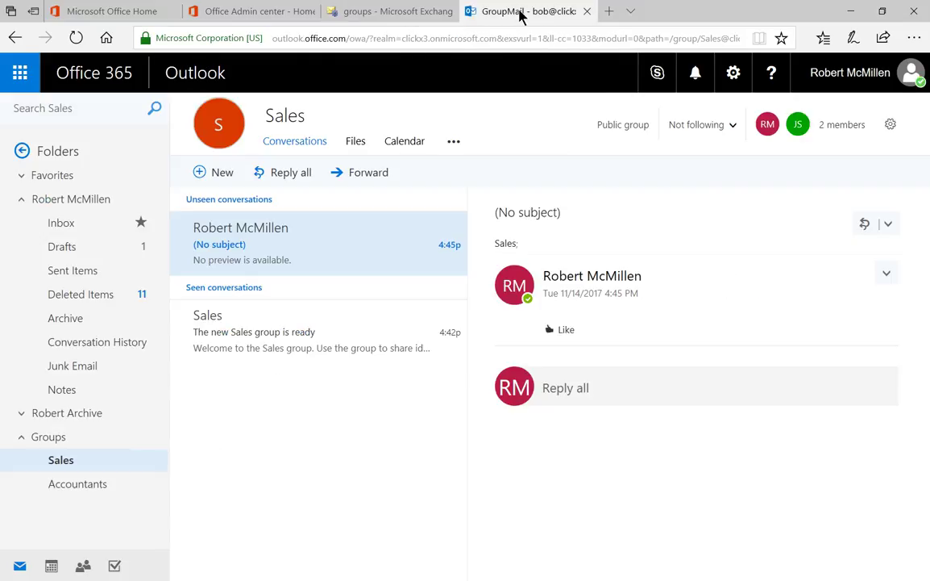
click(55, 224)
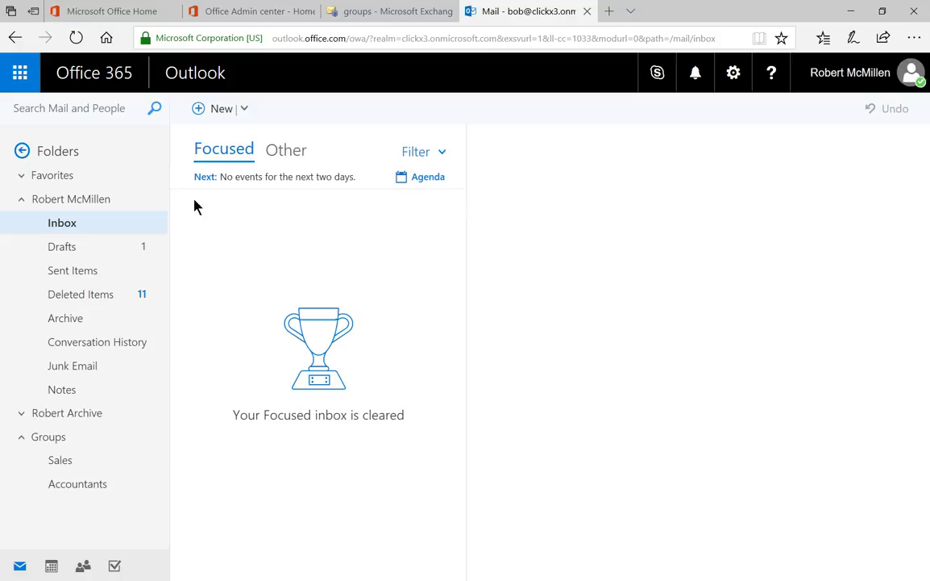
click(216, 110)
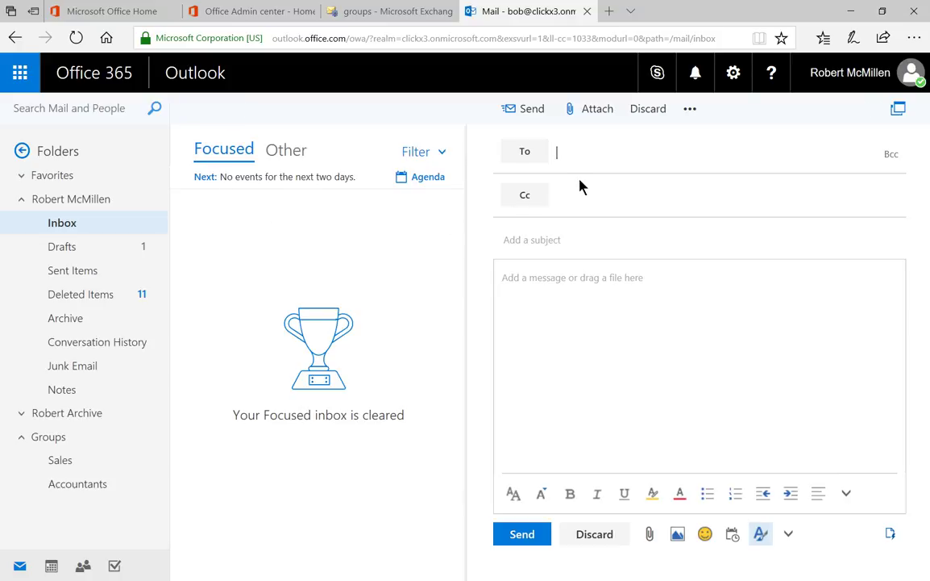
text(allstaff)
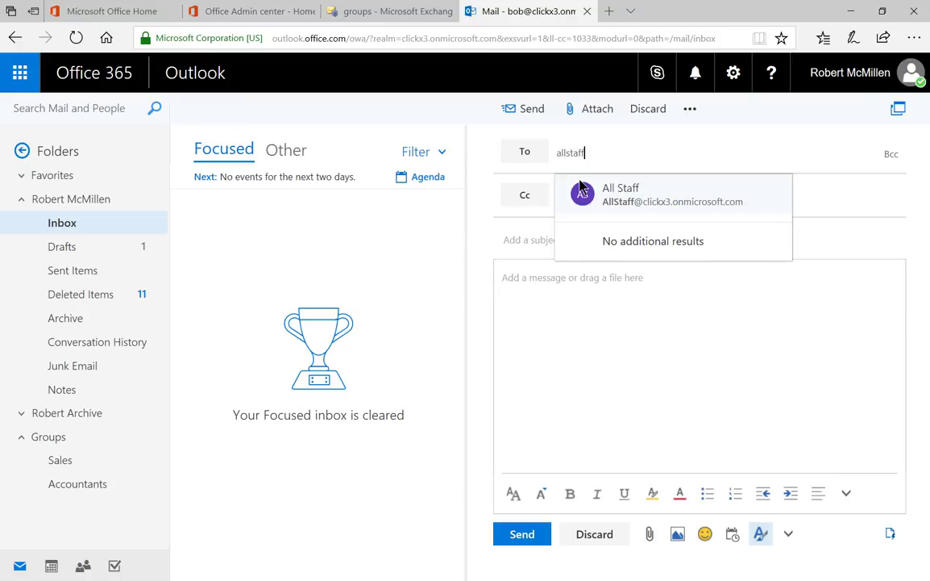
click(635, 202)
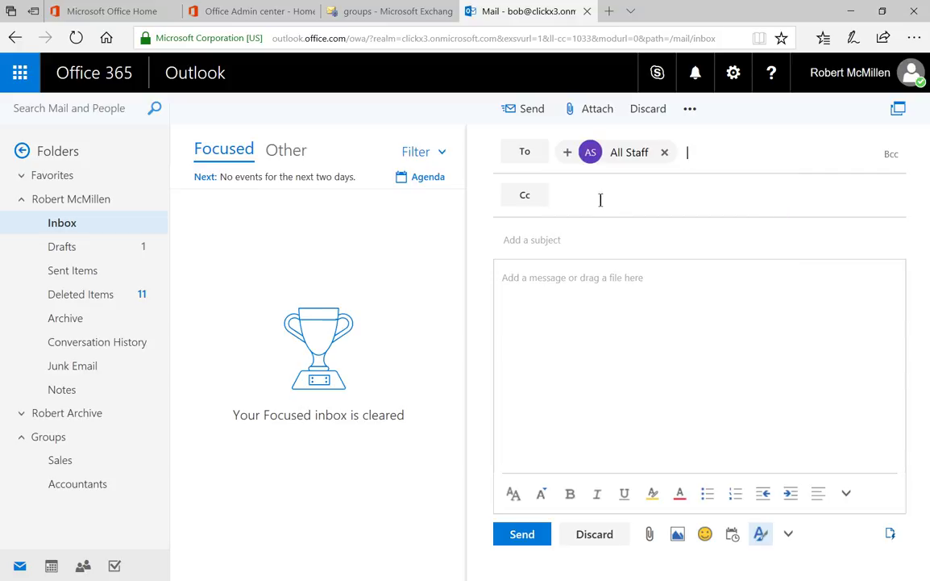
click(561, 241)
text(Test)
click(529, 536)
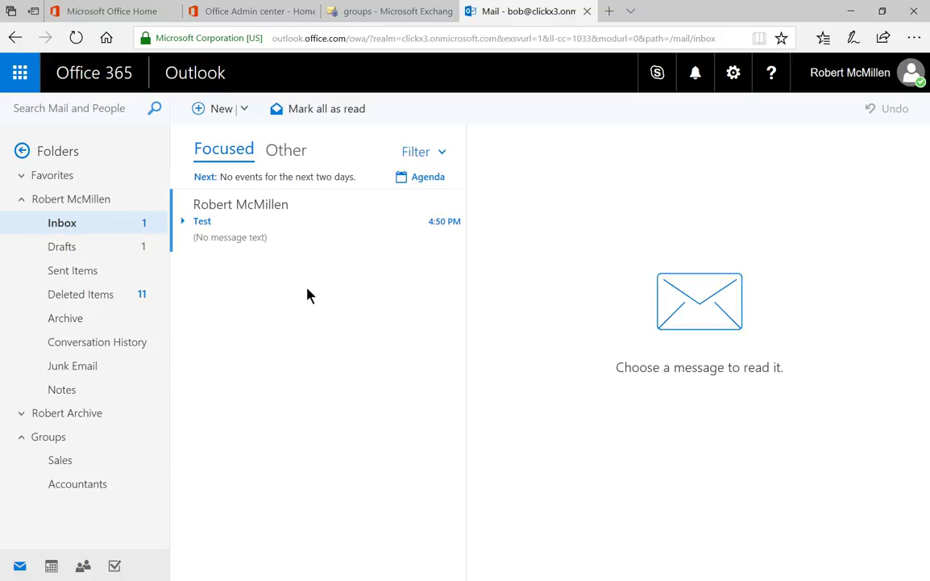
Open the received Test message to confirm All Staff is the recipient
click(287, 231)
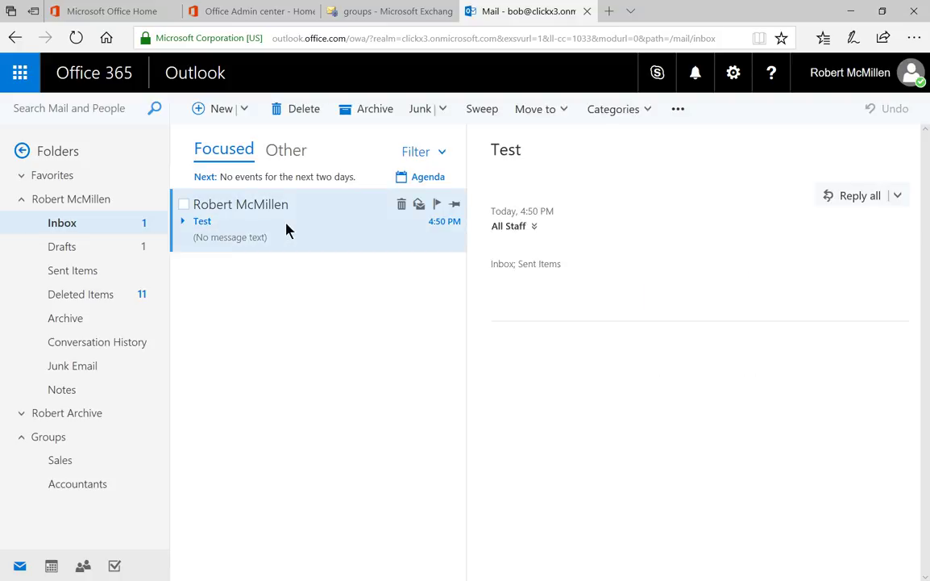